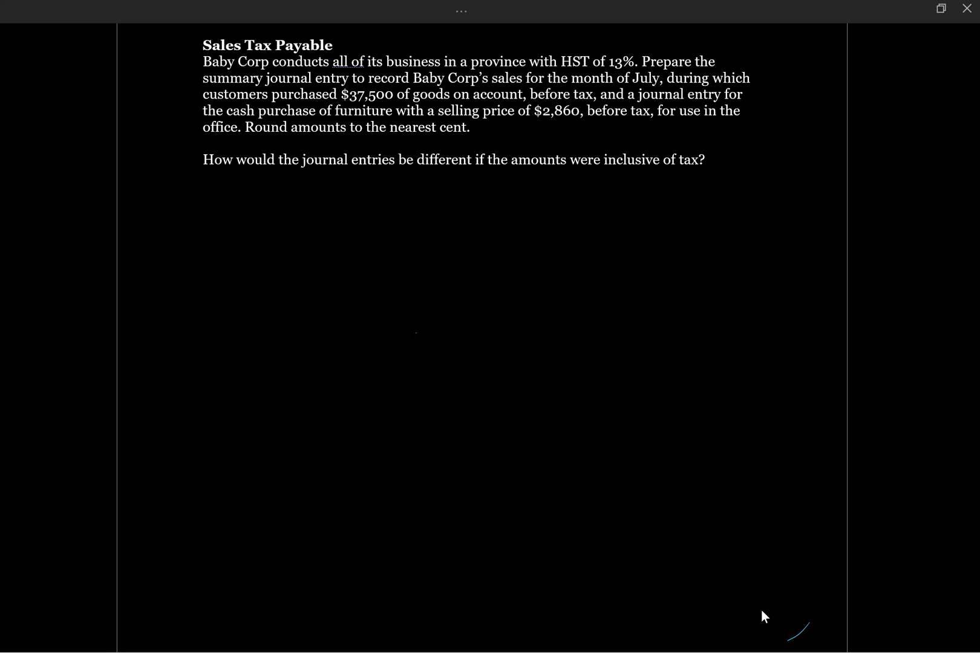
pyautogui.moveTo(630, 52); pyautogui.dragTo(626, 70)
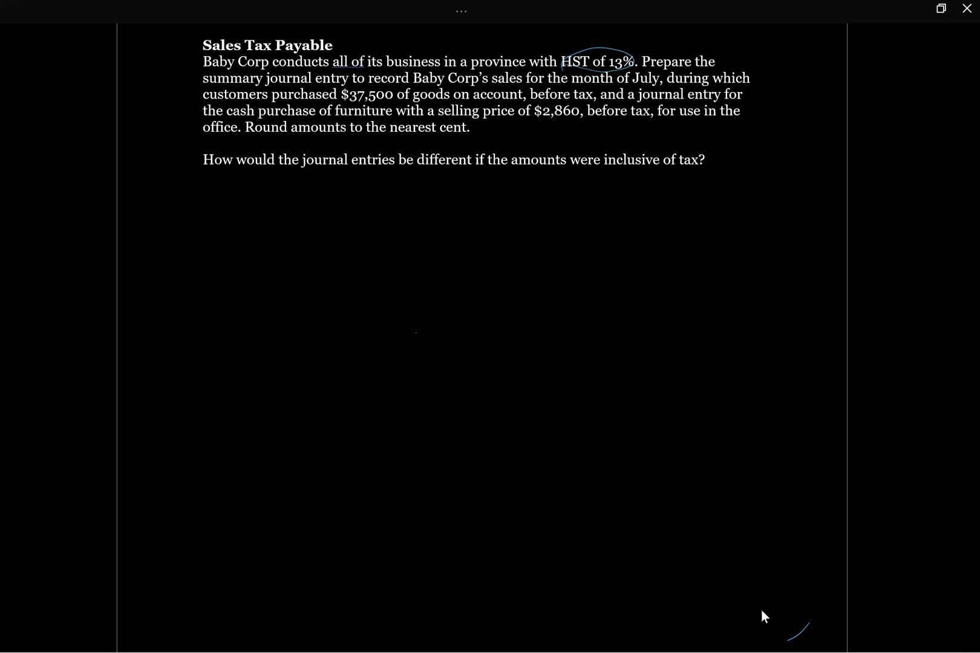
pyautogui.moveTo(341, 103); pyautogui.dragTo(413, 101)
pyautogui.moveTo(143, 238)
pyautogui.mouseDown()
pyautogui.moveTo(149, 258)
pyautogui.moveTo(182, 250)
pyautogui.mouseUp()
pyautogui.moveTo(185, 246)
pyautogui.mouseDown()
pyautogui.moveTo(189, 269)
pyautogui.moveTo(237, 255)
pyautogui.mouseUp()
pyautogui.moveTo(238, 234)
pyautogui.mouseDown()
pyautogui.moveTo(240, 254)
pyautogui.moveTo(256, 253)
pyautogui.mouseUp()
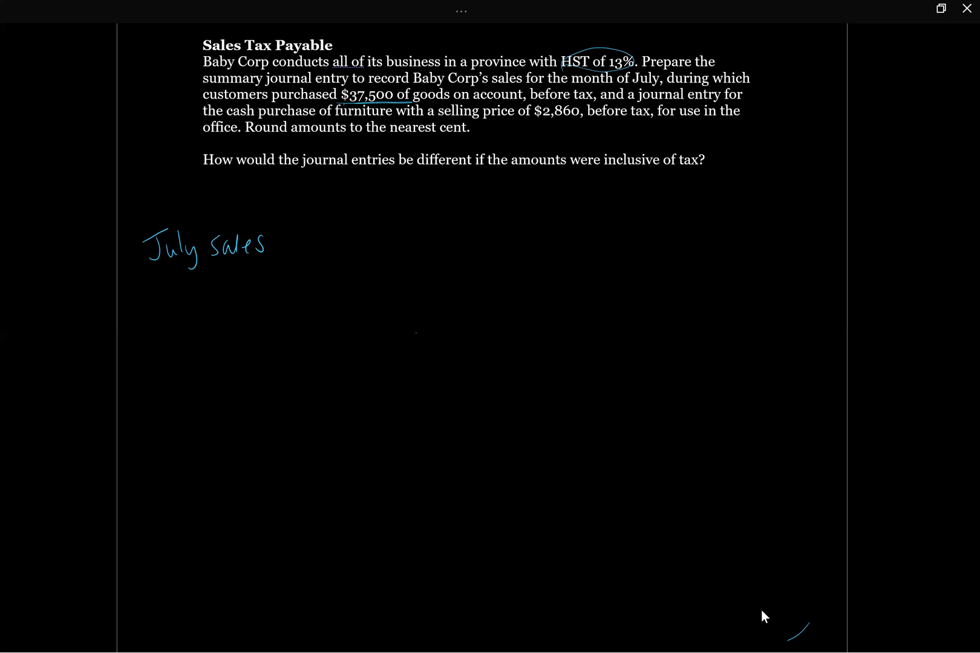
pyautogui.scroll(-1, 757, 609)
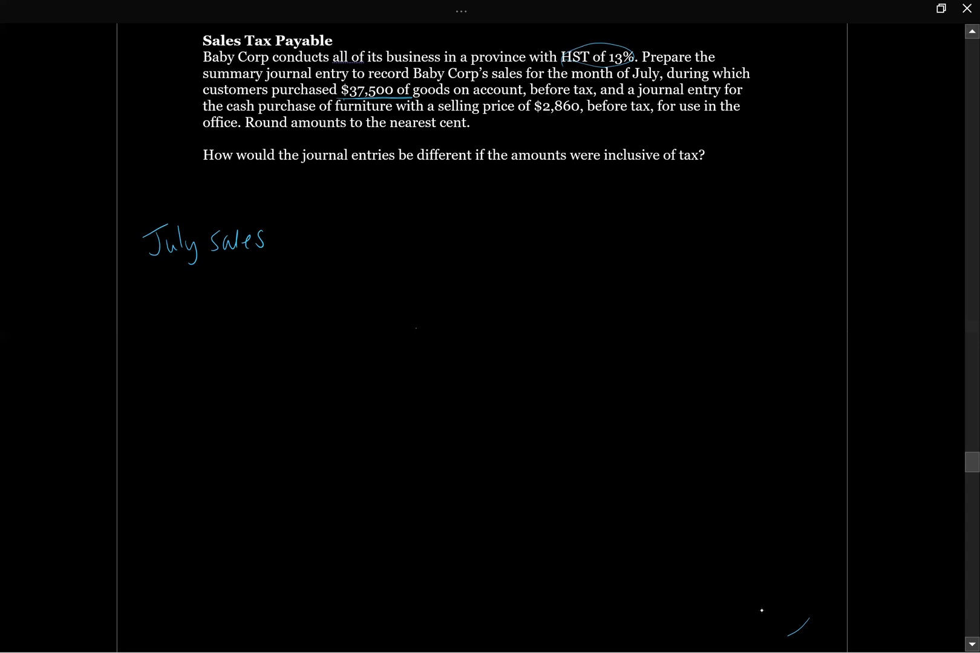
pyautogui.moveTo(339, 228); pyautogui.dragTo(338, 250)
pyautogui.moveTo(339, 229)
pyautogui.mouseDown()
pyautogui.moveTo(340, 252)
pyautogui.moveTo(395, 249)
pyautogui.mouseUp()
pyautogui.click(378, 244)
pyautogui.moveTo(382, 242); pyautogui.dragTo(405, 248)
pyautogui.moveTo(405, 223); pyautogui.dragTo(418, 248)
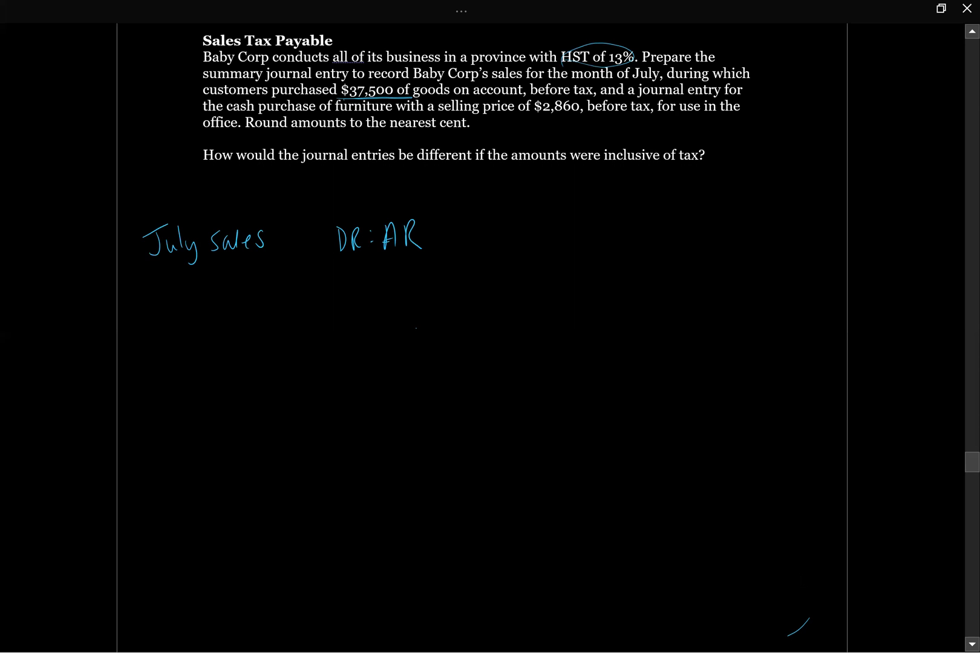
pyautogui.moveTo(432, 272); pyautogui.dragTo(430, 293)
pyautogui.moveTo(441, 273)
pyautogui.mouseDown()
pyautogui.moveTo(442, 293)
pyautogui.moveTo(482, 289)
pyautogui.mouseUp()
pyautogui.click(460, 276)
pyautogui.click(460, 289)
pyautogui.moveTo(491, 270)
pyautogui.mouseDown()
pyautogui.moveTo(491, 290)
pyautogui.moveTo(533, 286)
pyautogui.mouseUp()
pyautogui.moveTo(532, 271)
pyautogui.mouseDown()
pyautogui.moveTo(542, 260)
pyautogui.moveTo(542, 289)
pyautogui.mouseUp()
pyautogui.moveTo(545, 281)
pyautogui.mouseDown()
pyautogui.moveTo(553, 288)
pyautogui.moveTo(570, 269)
pyautogui.mouseUp()
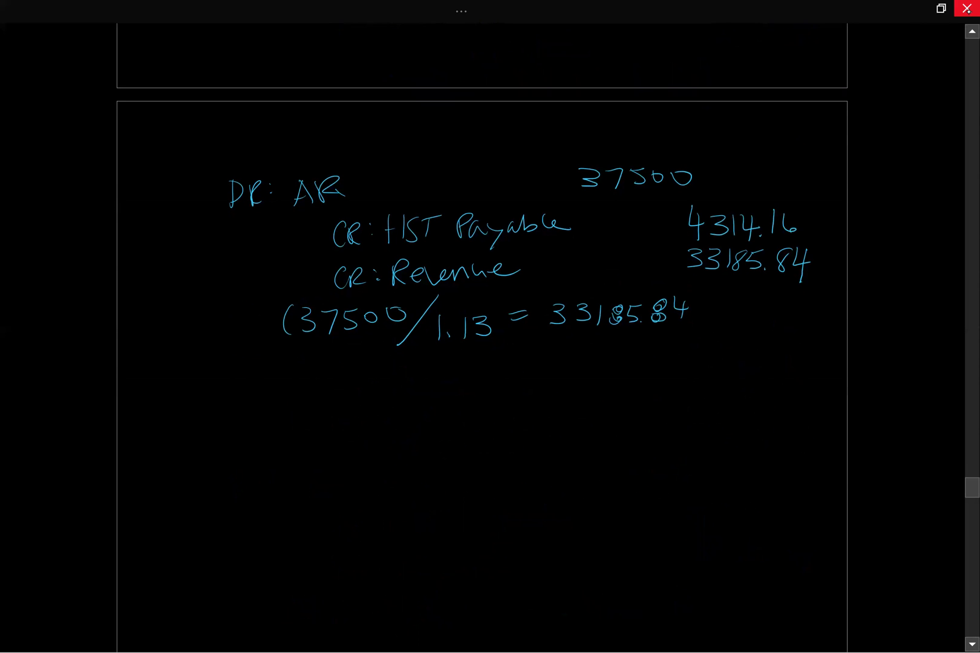
pyautogui.moveTo(230, 421); pyautogui.dragTo(234, 444)
pyautogui.moveTo(245, 430)
pyautogui.mouseDown()
pyautogui.moveTo(247, 446)
pyautogui.moveTo(291, 441)
pyautogui.mouseUp()
pyautogui.click(270, 429)
pyautogui.click(272, 441)
pyautogui.moveTo(283, 423); pyautogui.dragTo(305, 417)
pyautogui.moveTo(307, 431)
pyautogui.mouseDown()
pyautogui.moveTo(315, 441)
pyautogui.moveTo(325, 431)
pyautogui.moveTo(345, 435)
pyautogui.mouseUp()
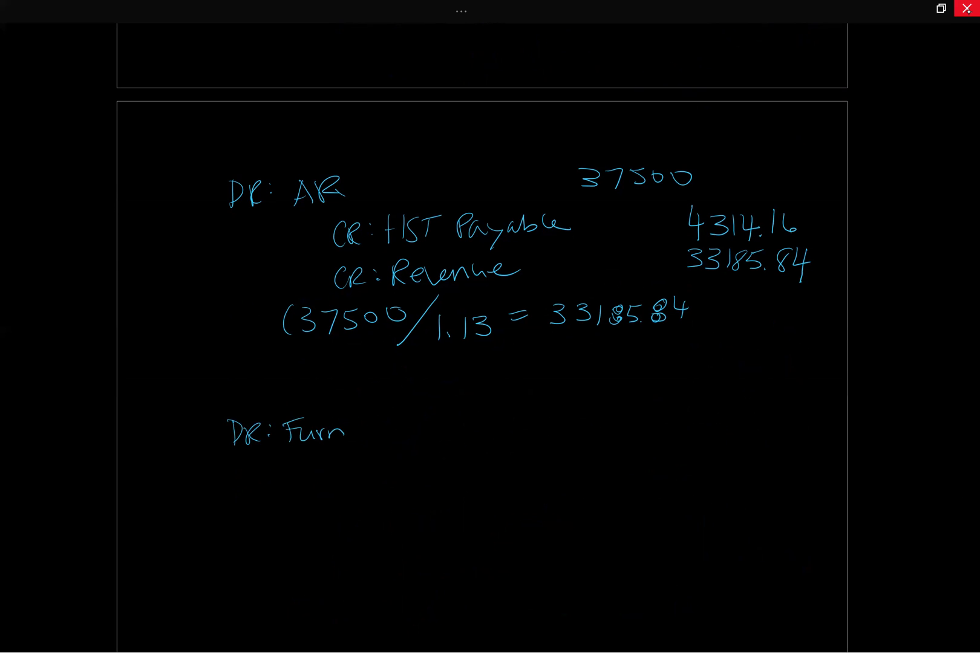
pyautogui.moveTo(237, 459); pyautogui.dragTo(240, 479)
pyautogui.moveTo(255, 478); pyautogui.dragTo(268, 476)
pyautogui.click(274, 461)
pyautogui.click(275, 473)
pyautogui.moveTo(297, 459)
pyautogui.mouseDown()
pyautogui.moveTo(299, 473)
pyautogui.moveTo(314, 474)
pyautogui.moveTo(312, 466)
pyautogui.mouseUp()
pyautogui.moveTo(336, 455)
pyautogui.mouseDown()
pyautogui.moveTo(326, 471)
pyautogui.moveTo(356, 454)
pyautogui.mouseUp()
pyautogui.moveTo(345, 455)
pyautogui.mouseDown()
pyautogui.moveTo(344, 473)
pyautogui.moveTo(377, 474)
pyautogui.mouseUp()
pyautogui.moveTo(379, 461)
pyautogui.mouseDown()
pyautogui.moveTo(397, 470)
pyautogui.moveTo(429, 454)
pyautogui.moveTo(436, 466)
pyautogui.mouseUp()
pyautogui.moveTo(393, 507); pyautogui.dragTo(387, 520)
pyautogui.moveTo(399, 505)
pyautogui.mouseDown()
pyautogui.moveTo(401, 520)
pyautogui.moveTo(421, 519)
pyautogui.mouseUp()
pyautogui.moveTo(427, 502); pyautogui.dragTo(432, 506)
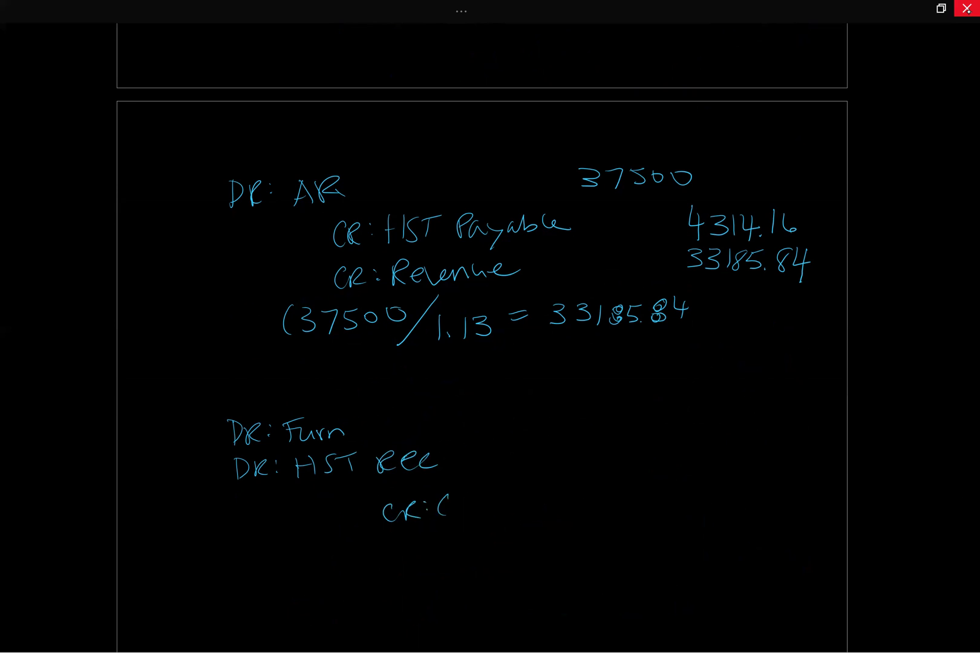
pyautogui.moveTo(458, 503); pyautogui.dragTo(459, 514)
pyautogui.moveTo(464, 500)
pyautogui.mouseDown()
pyautogui.moveTo(457, 515)
pyautogui.moveTo(496, 502)
pyautogui.mouseUp()
pyautogui.moveTo(618, 484)
pyautogui.mouseDown()
pyautogui.moveTo(639, 504)
pyautogui.moveTo(645, 491)
pyautogui.moveTo(696, 484)
pyautogui.mouseUp()
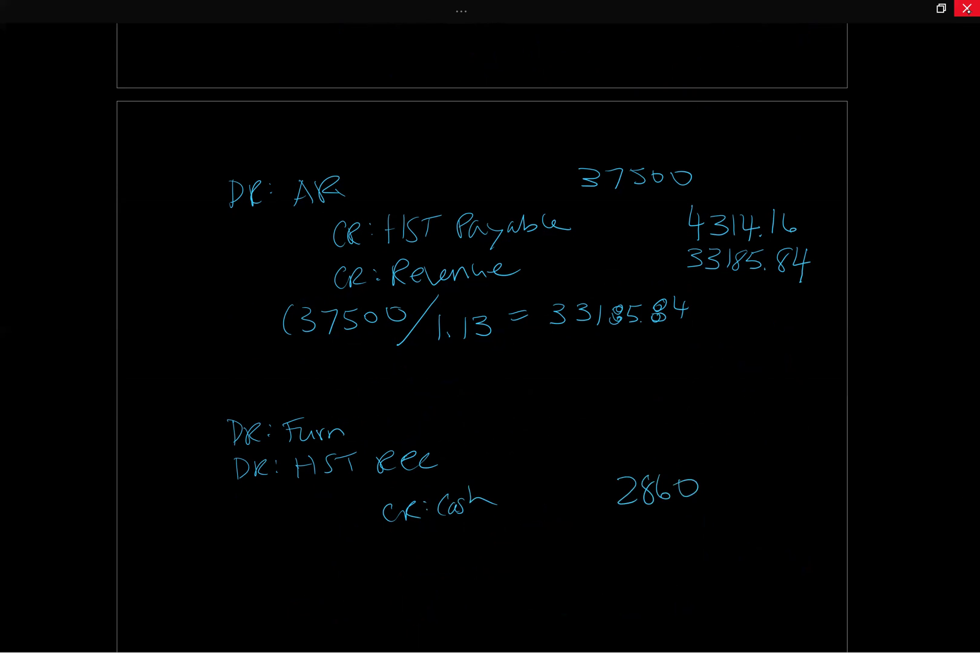